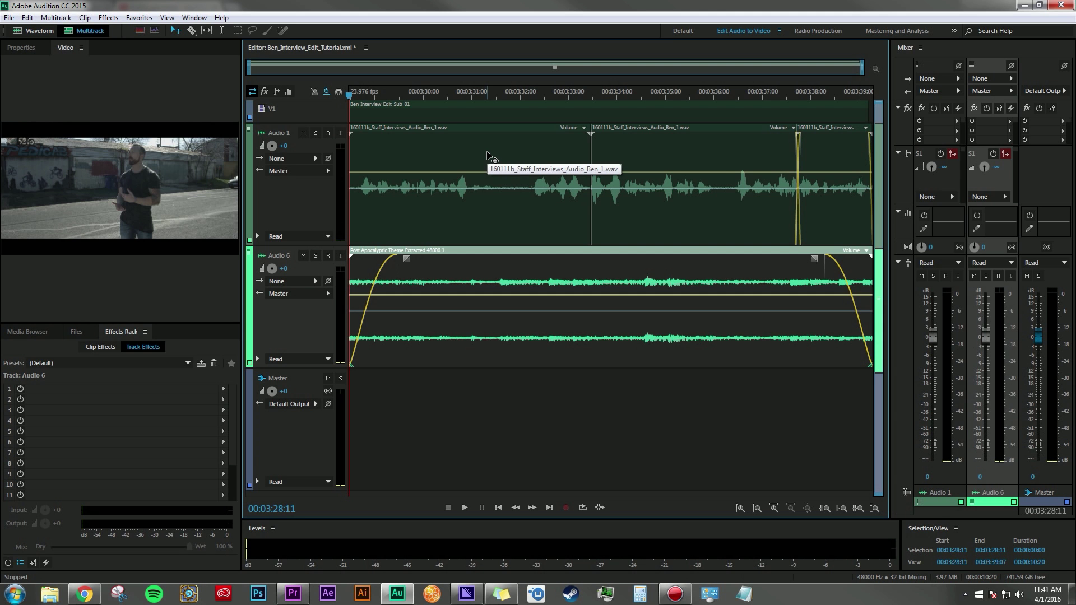
# - Select the dialogue clips on Audio 1 and bring the Mixer panel into focus
pyautogui.click(488, 155)
pyautogui.click(638, 156)
pyautogui.click(831, 155)
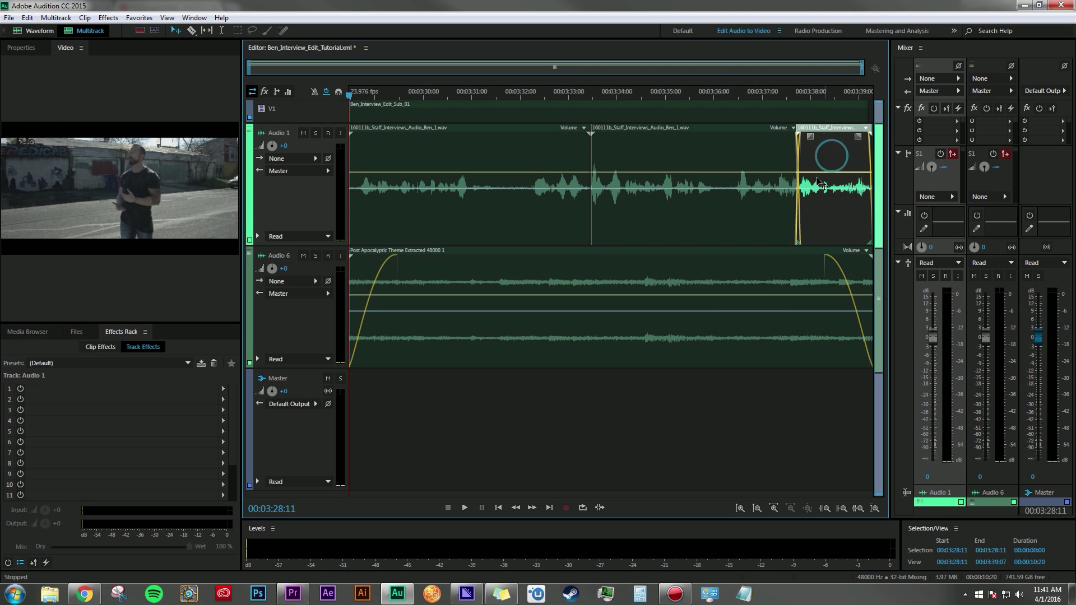
pyautogui.hotkey('ctrl', 'a')
pyautogui.click(511, 216)
pyautogui.click(650, 220)
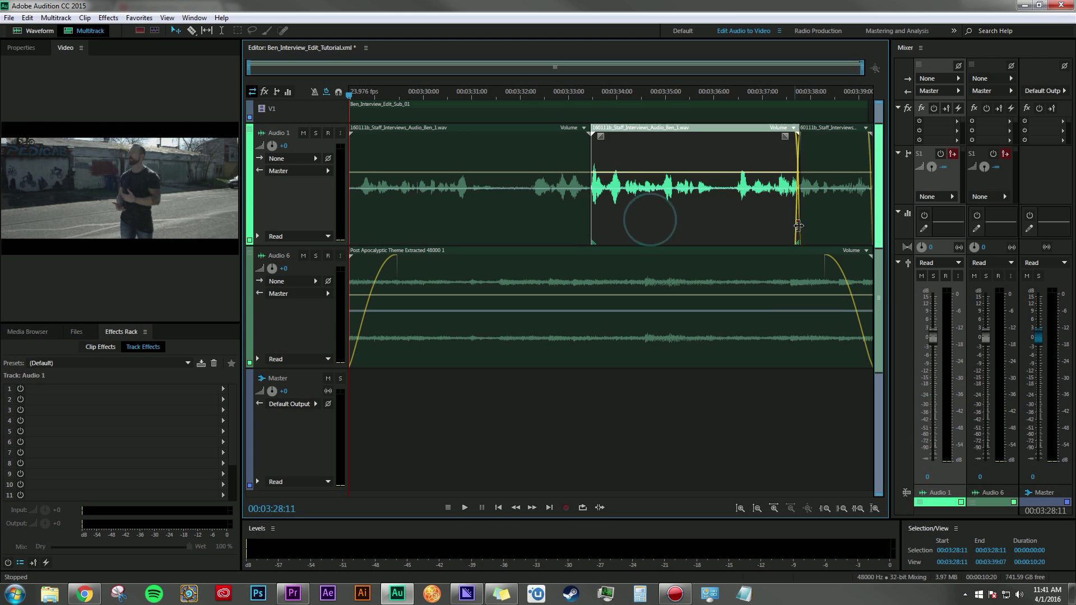
pyautogui.click(847, 224)
pyautogui.click(576, 219)
pyautogui.click(673, 216)
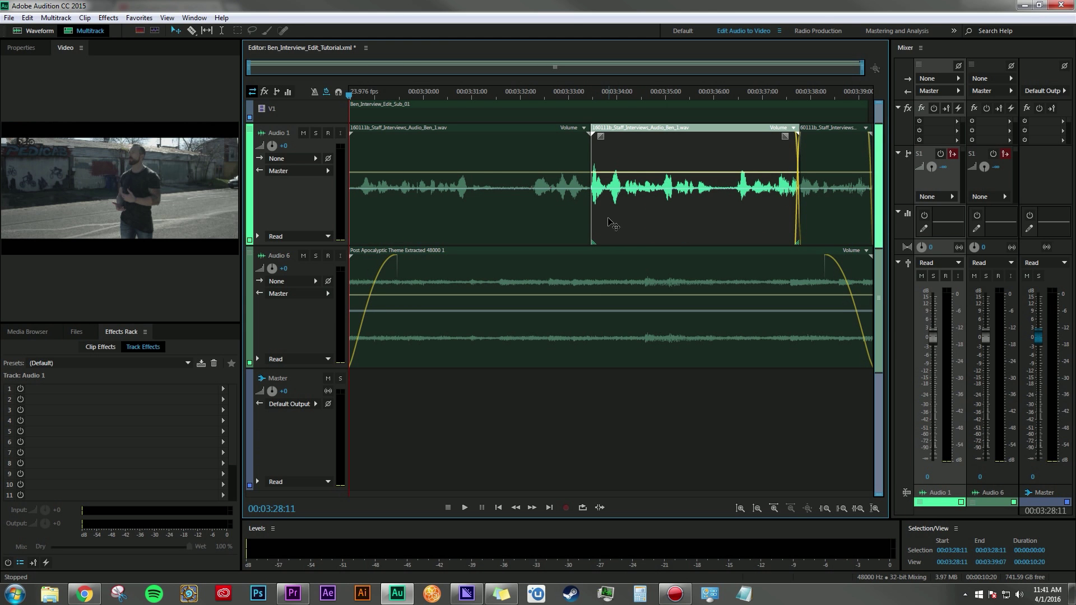
pyautogui.click(949, 52)
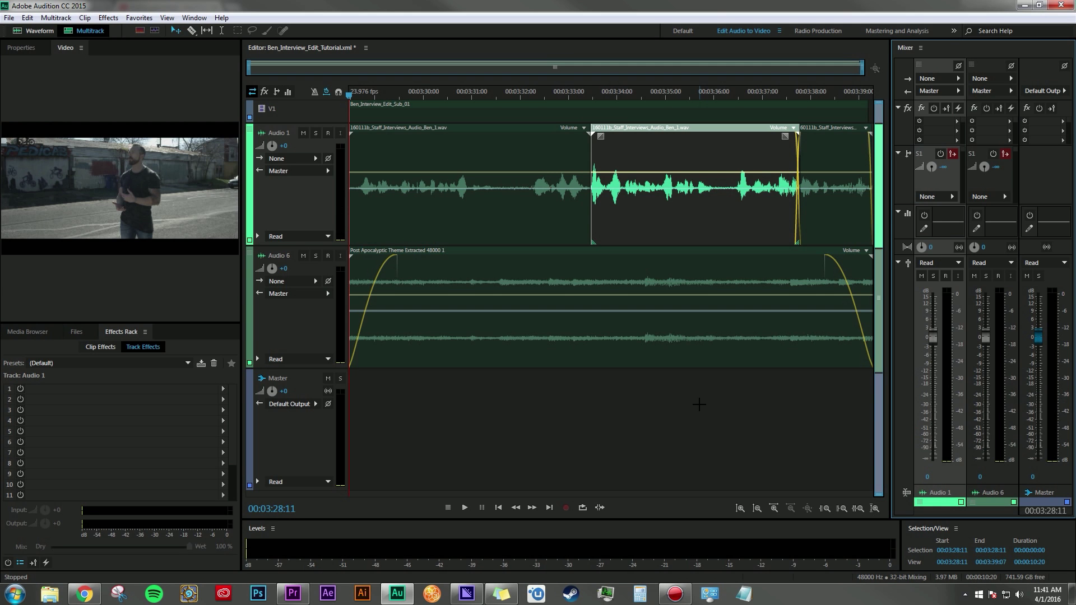
# - Check the Master, Audio 6 and Audio 1 tracks, then preview playback from 03:28:11
pyautogui.click(598, 399)
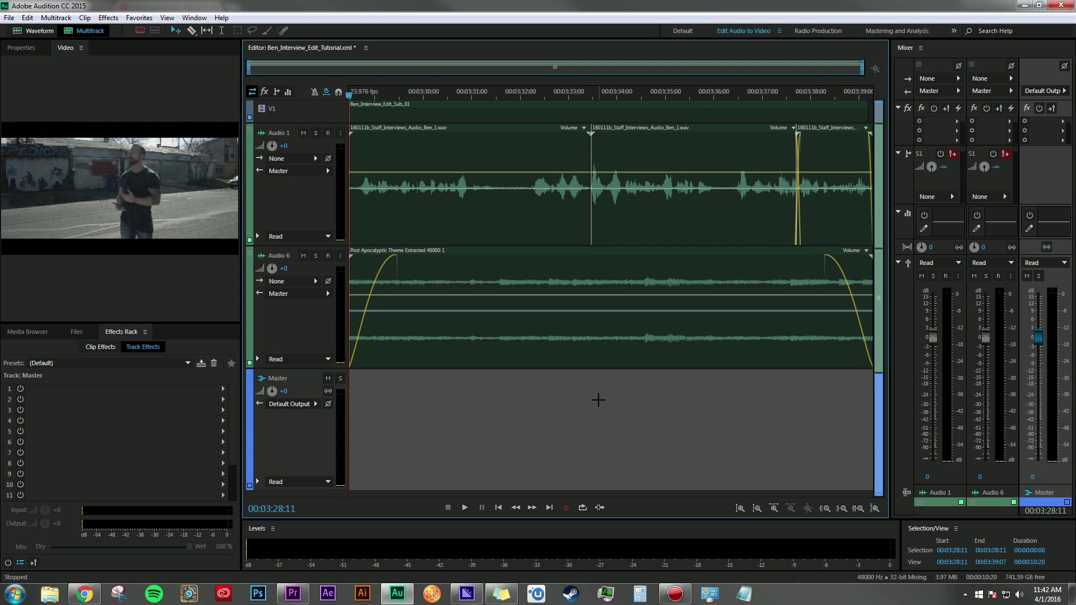
pyautogui.click(987, 345)
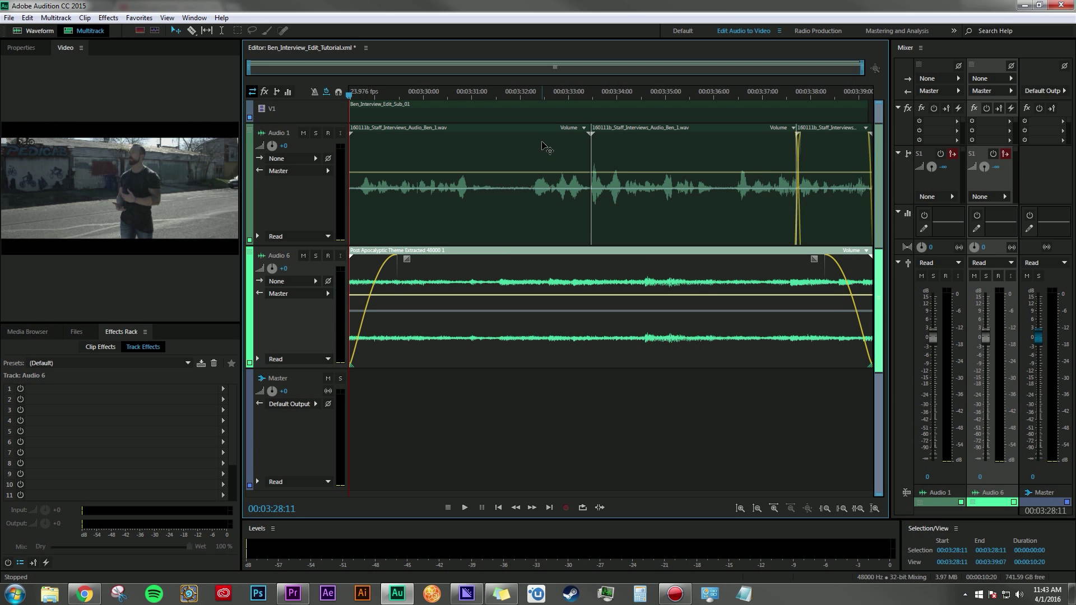
pyautogui.click(548, 148)
pyautogui.click(823, 157)
pyautogui.click(772, 280)
pyautogui.click(751, 223)
pyautogui.click(819, 223)
pyautogui.click(530, 182)
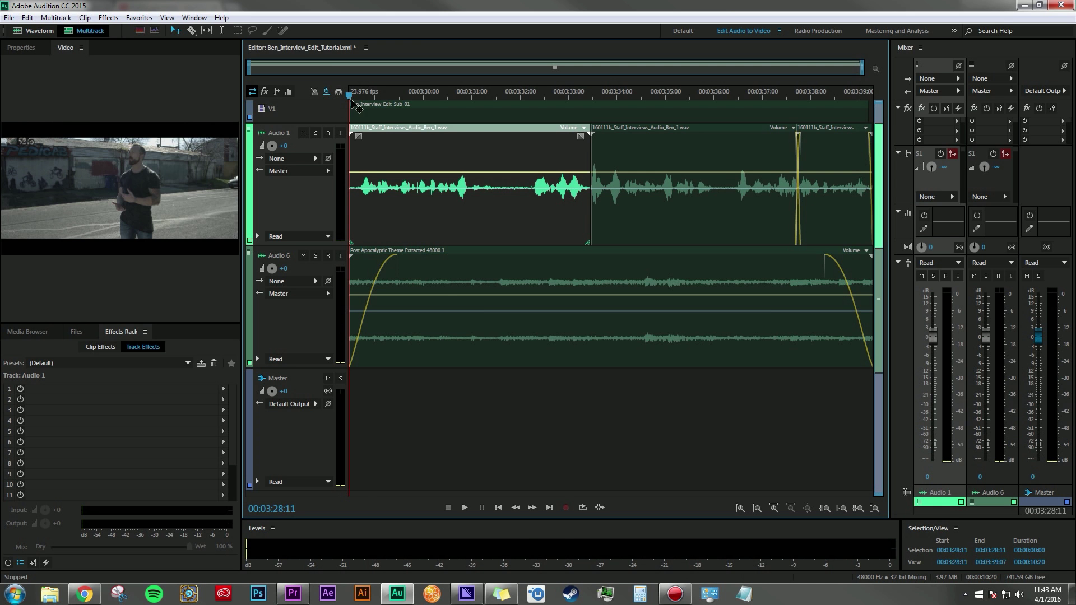
pyautogui.press('space')
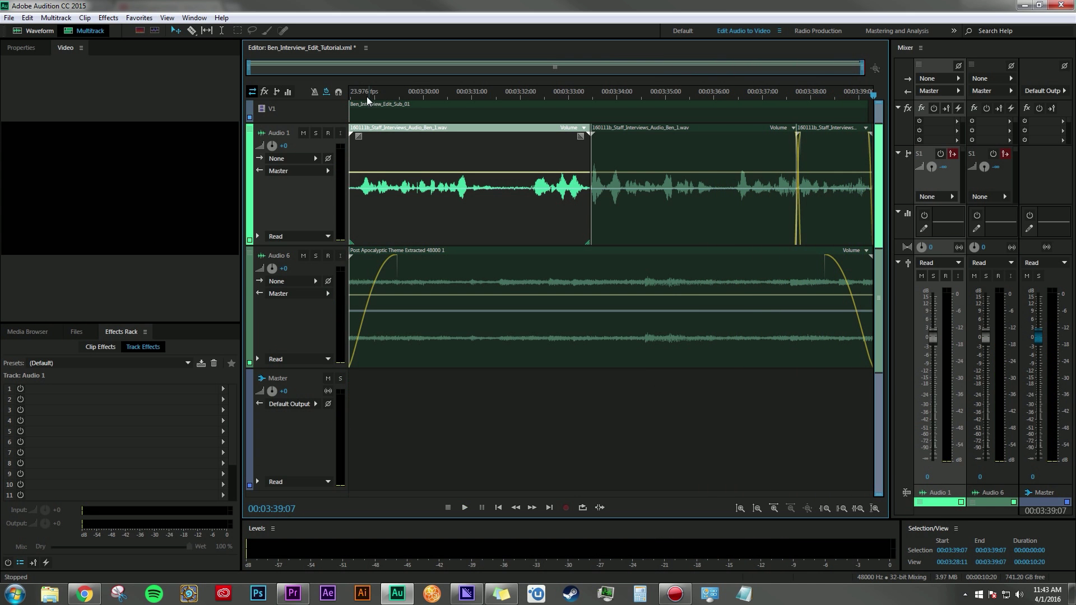
pyautogui.click(347, 95)
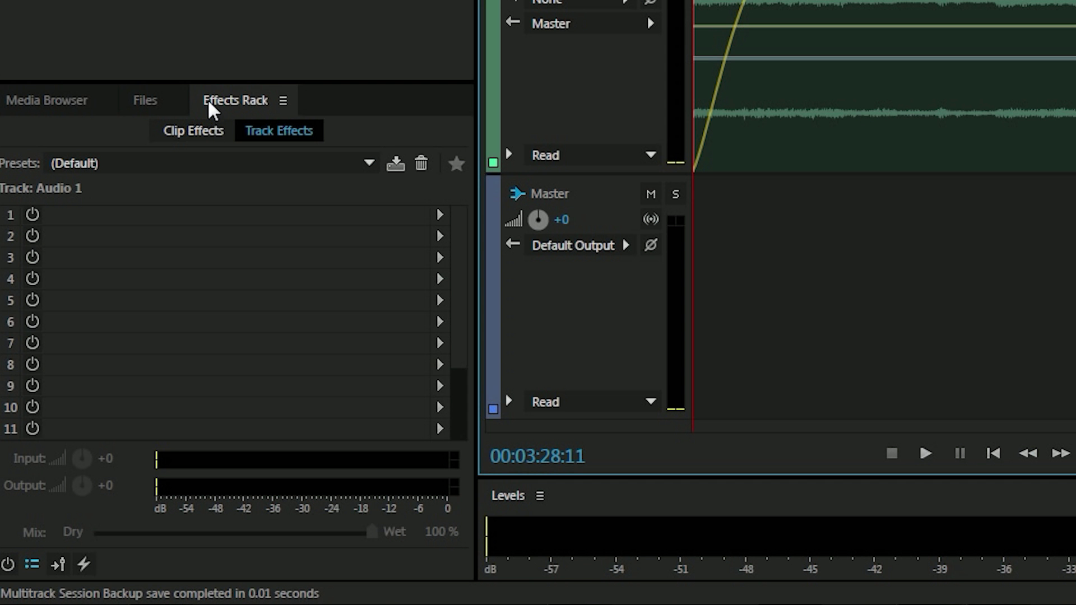
# - Add a Multiband Compressor to slot 1 of the Audio 1 track effects
pyautogui.click(114, 329)
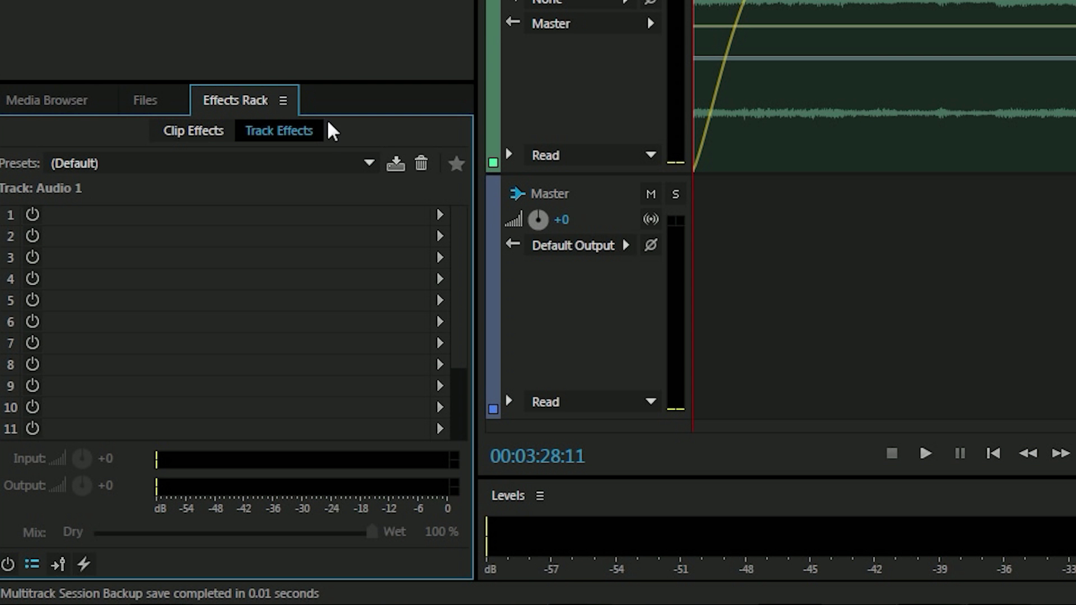
pyautogui.click(438, 215)
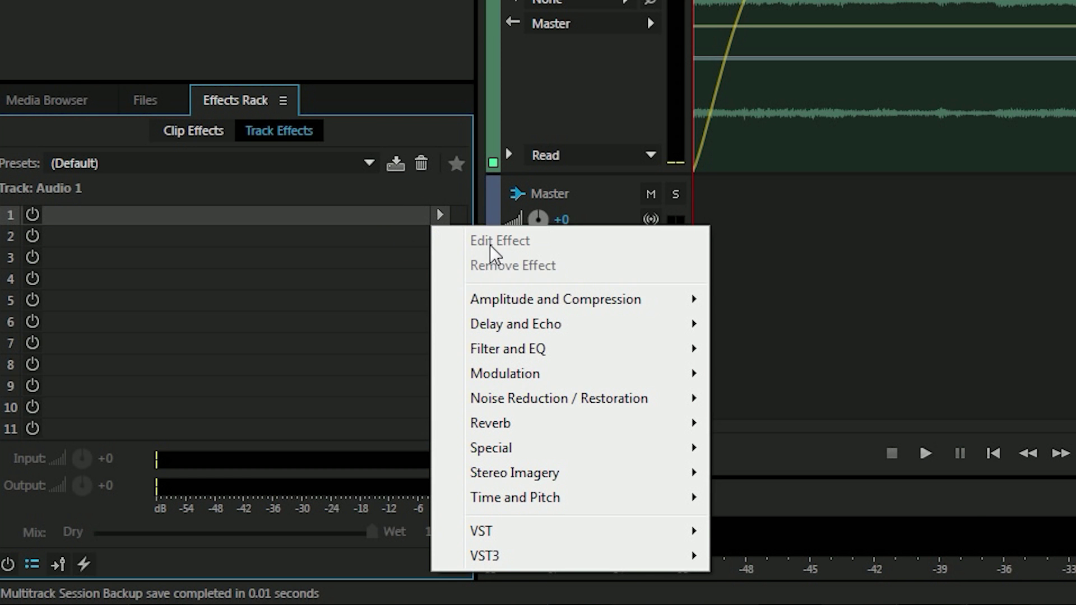
pyautogui.click(566, 301)
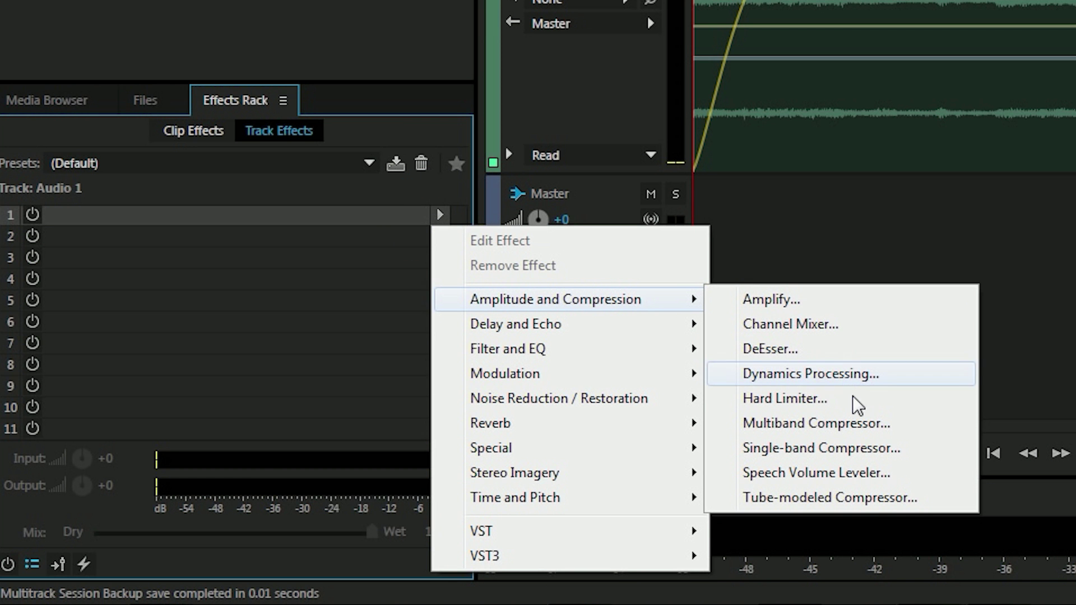
pyautogui.click(860, 431)
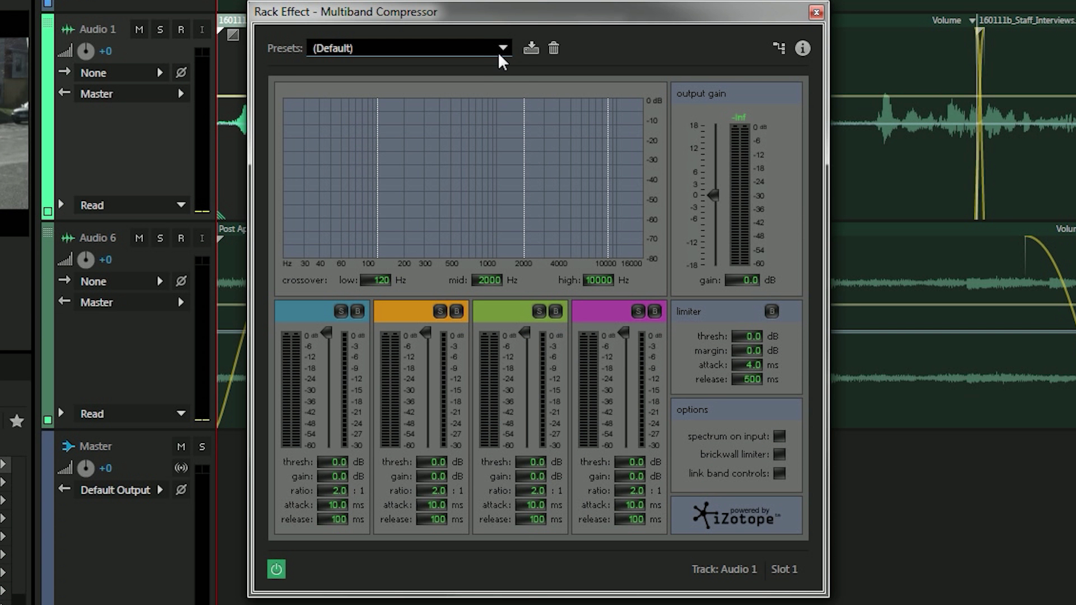
# - Load the Internet Delivery preset and set the limiter margin to -2.0
pyautogui.click(503, 48)
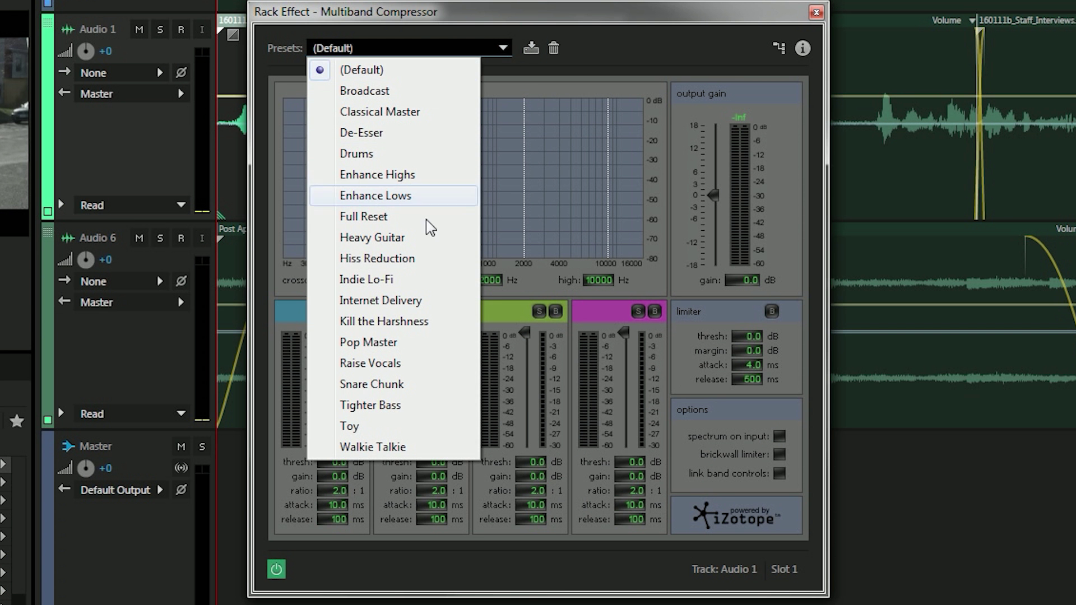
pyautogui.click(428, 311)
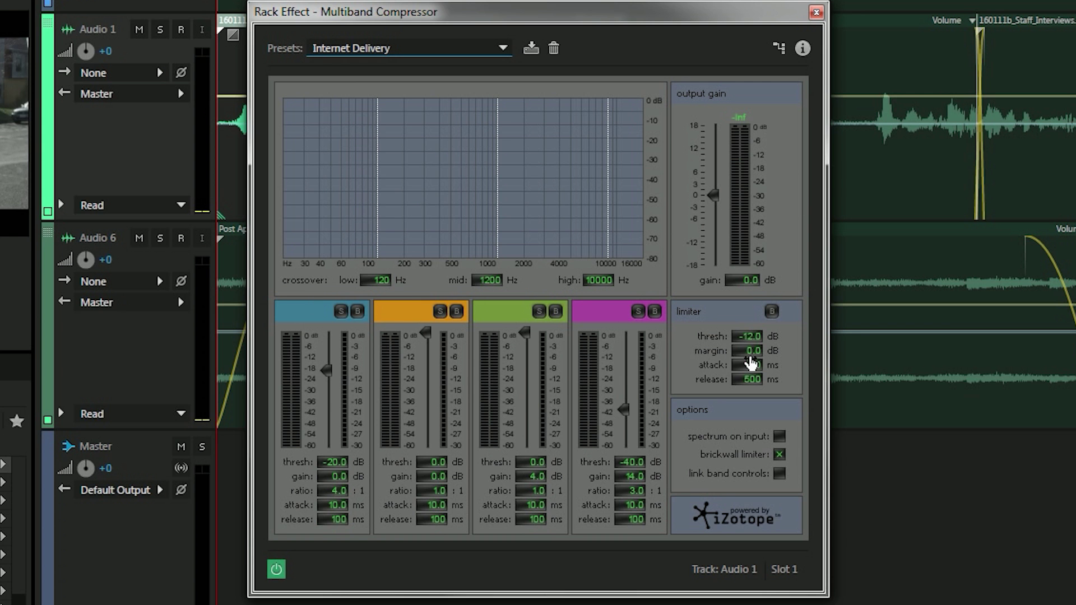
pyautogui.click(746, 350)
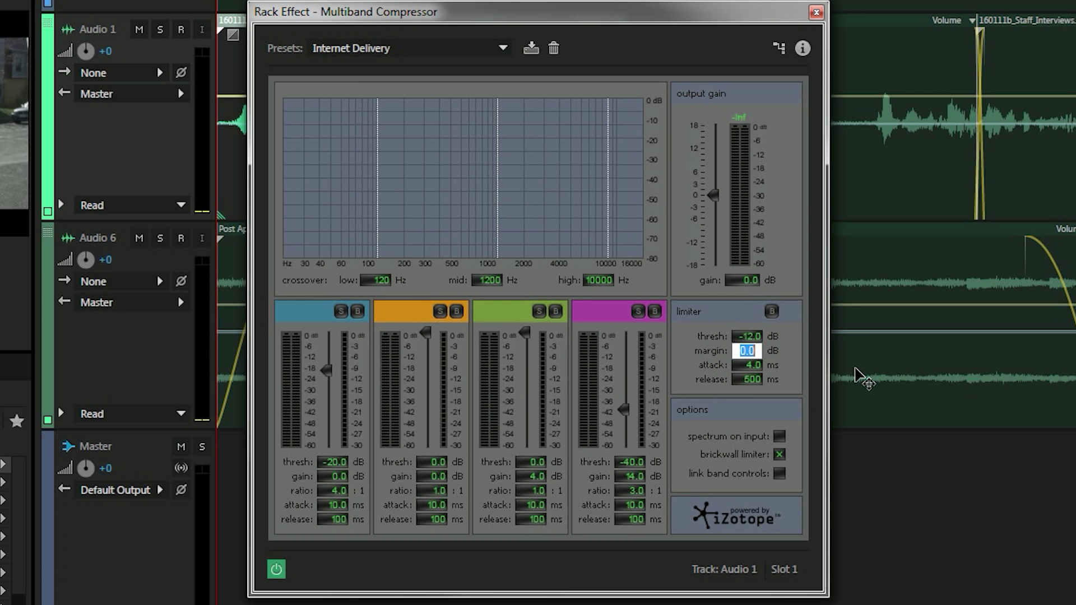
pyautogui.write('-2')
pyautogui.press('Tab')
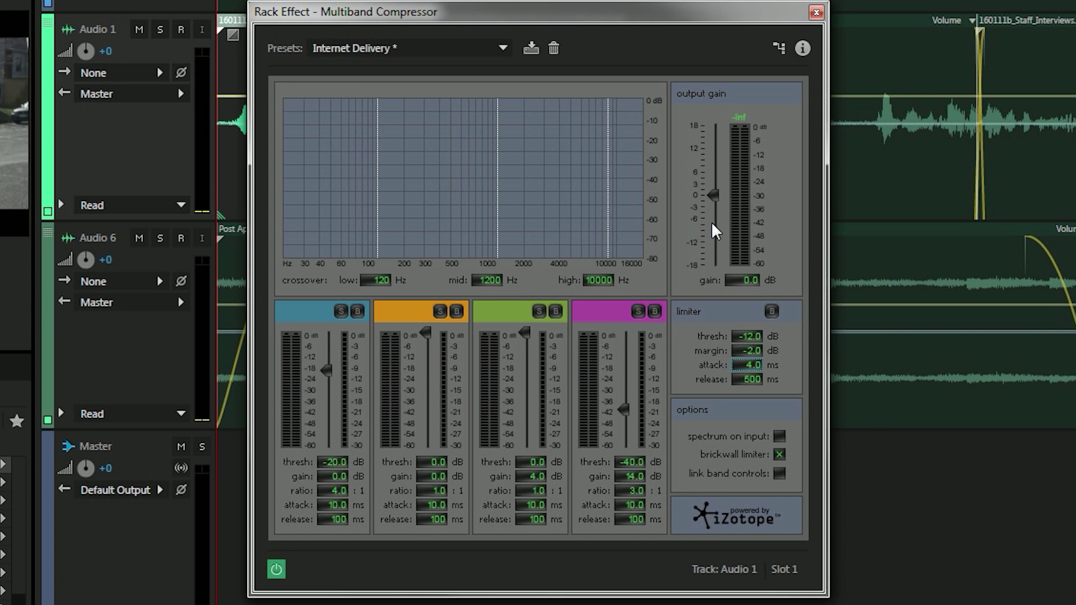
pyautogui.moveTo(695, 18); pyautogui.dragTo(750, 12)
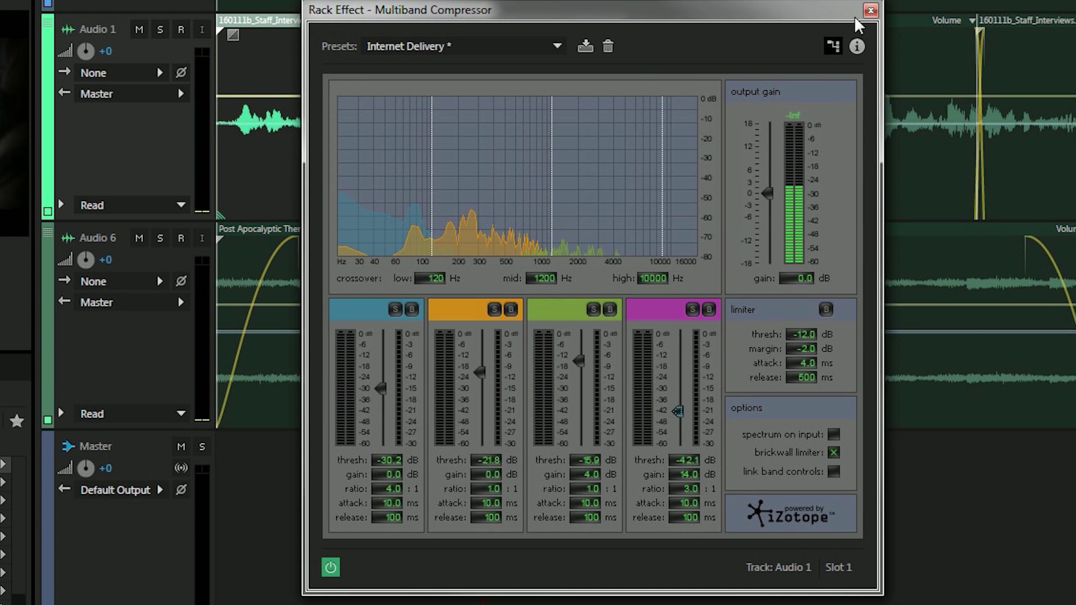
# - Close the compressor window and play the mix from around 00:03:29:15
pyautogui.click(869, 10)
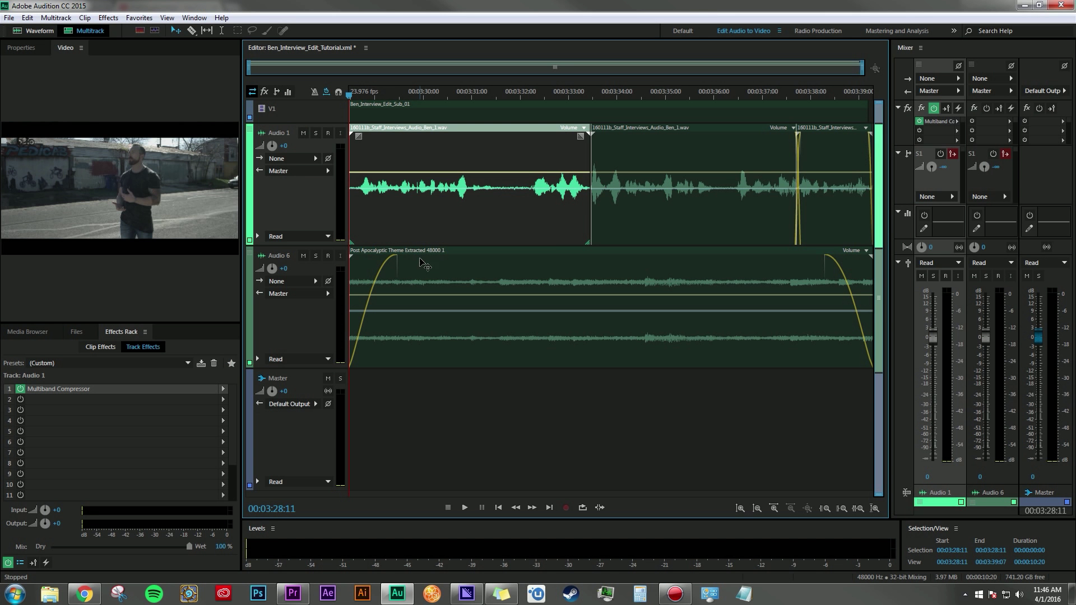
pyautogui.press('space')
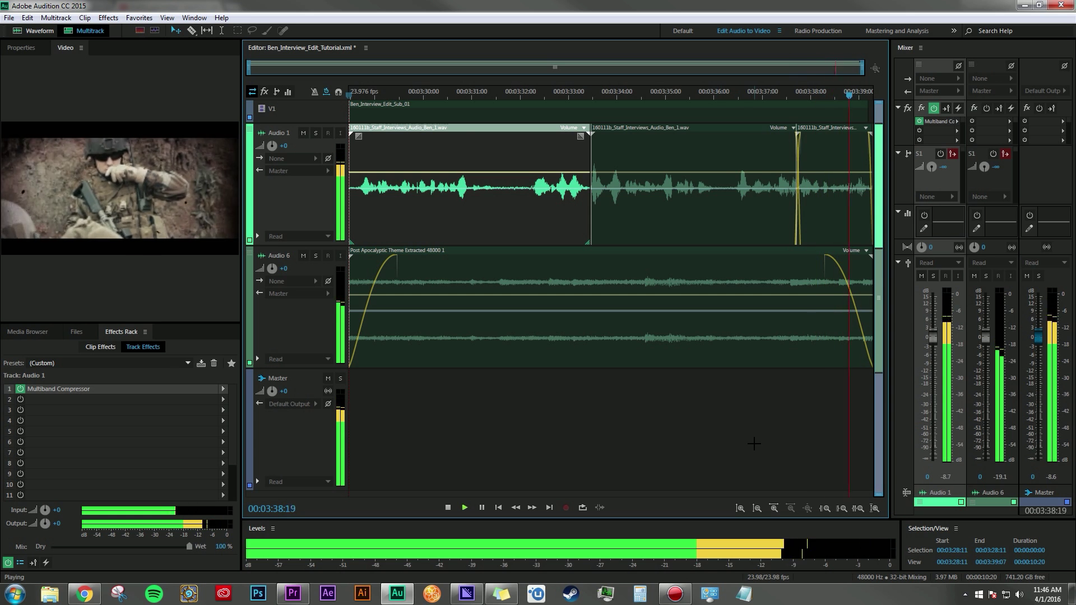
pyautogui.click(407, 92)
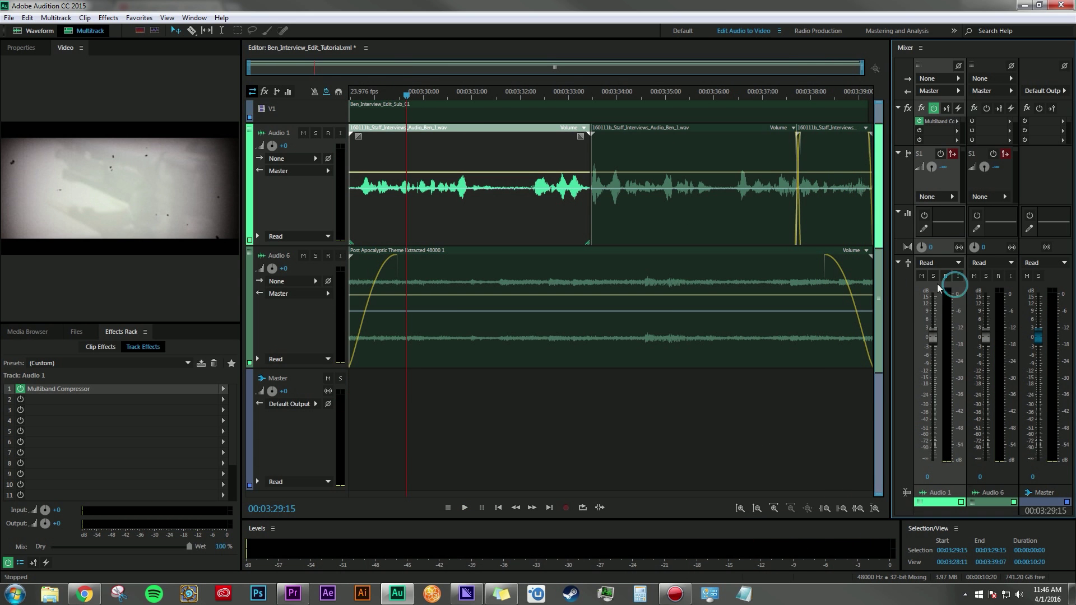
pyautogui.moveTo(409, 92); pyautogui.dragTo(357, 94)
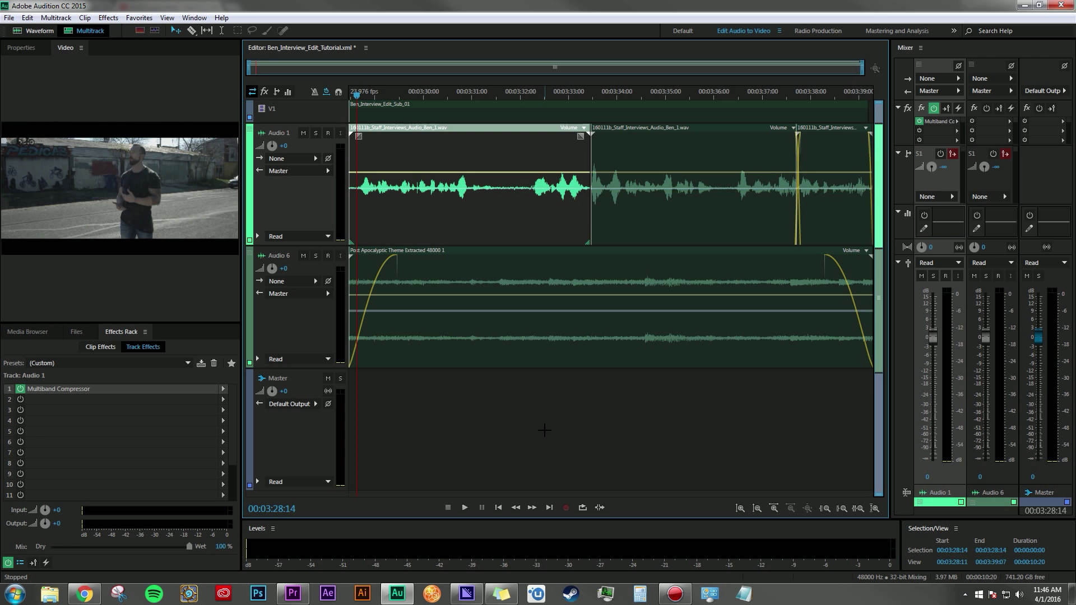
# - Select the Post Apocalyptic Theme clip so the rack shows Track: Audio 6
pyautogui.click(572, 260)
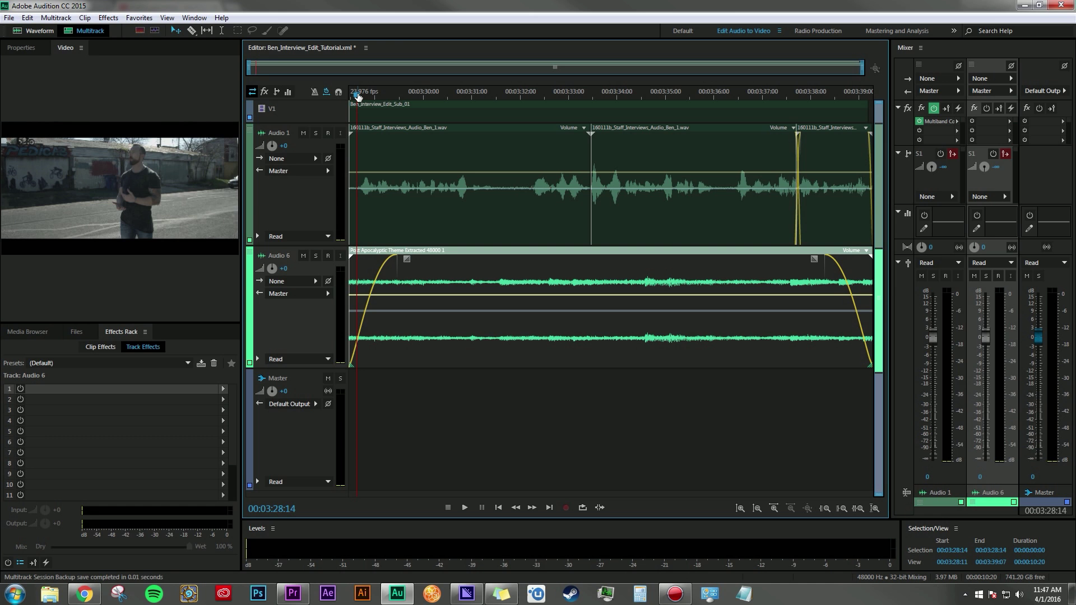
pyautogui.click(373, 108)
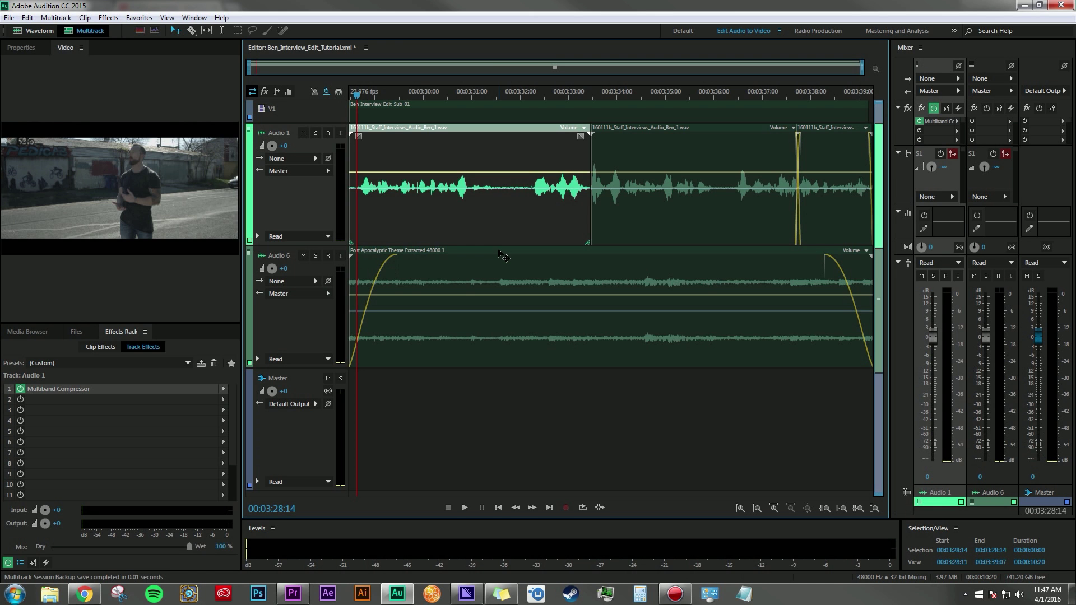
pyautogui.click(493, 257)
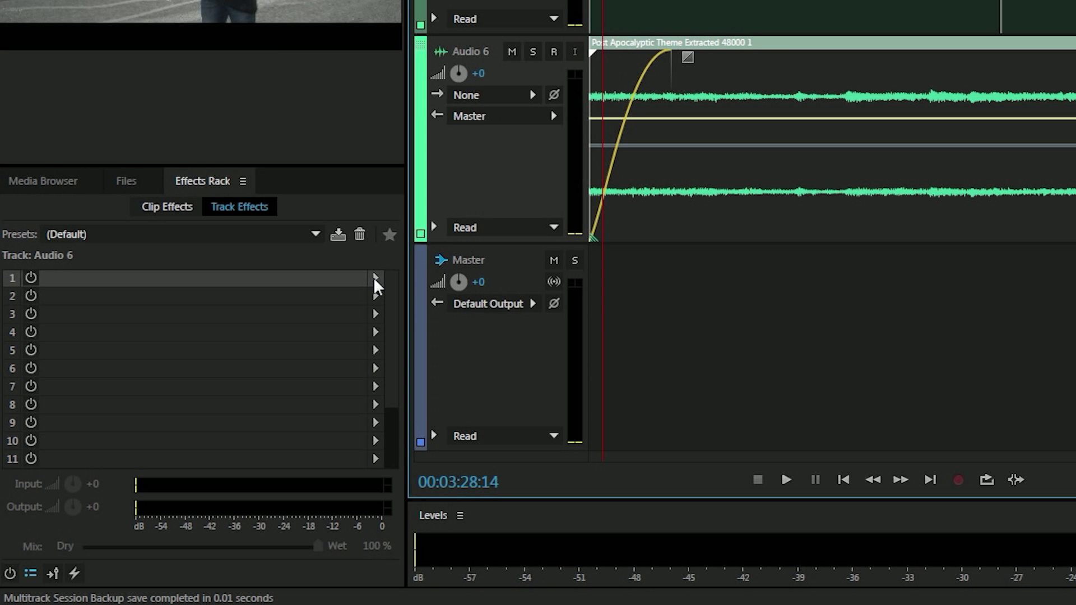
# - Add a Parametric Equalizer to slot 1 of the Audio 6 track
pyautogui.click(375, 278)
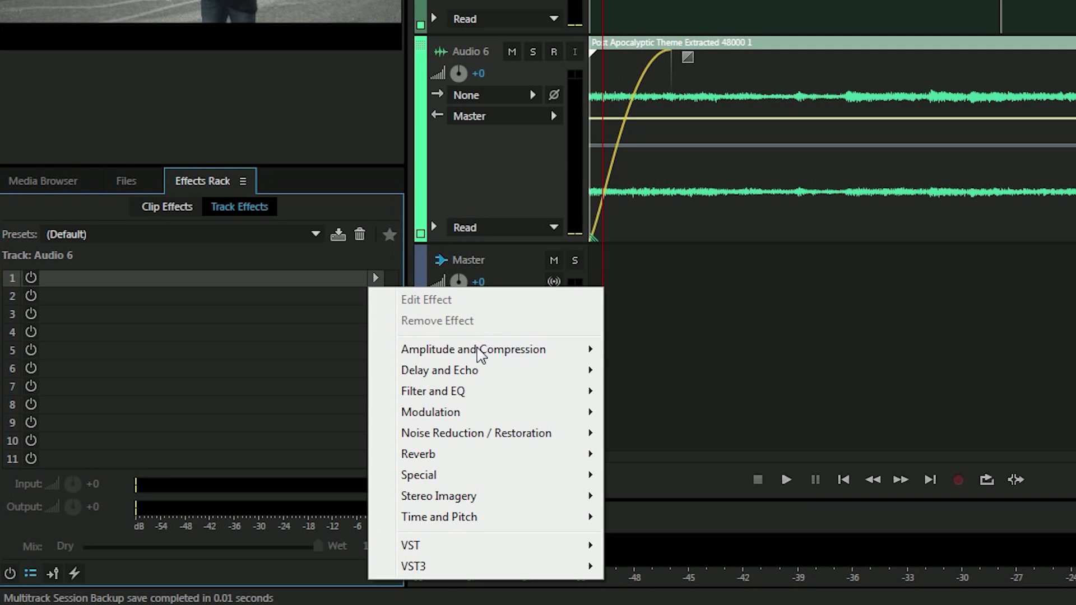
pyautogui.moveTo(491, 392)
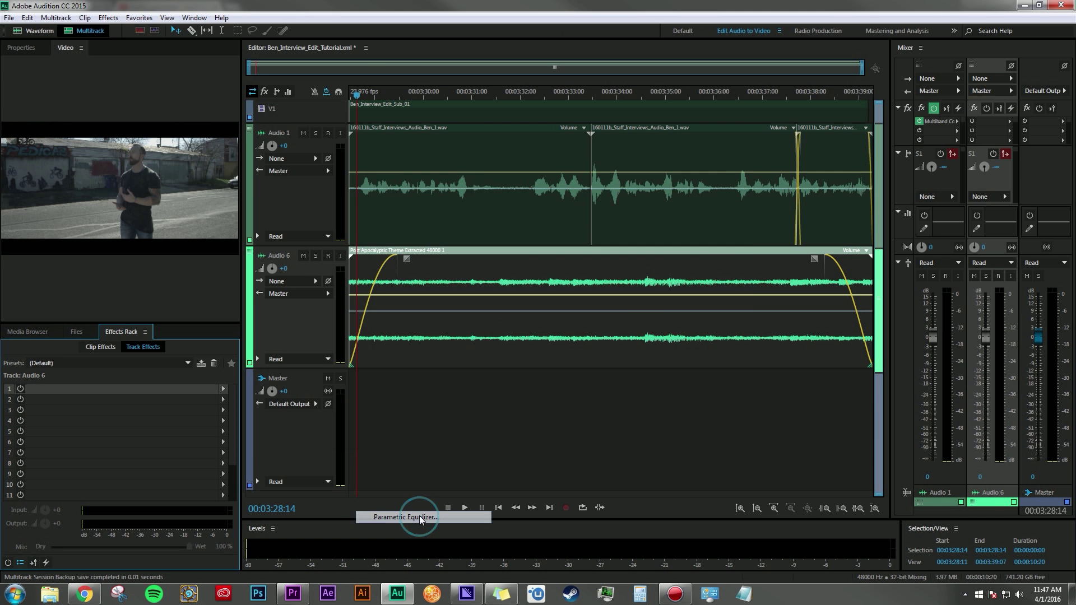
pyautogui.click(710, 496)
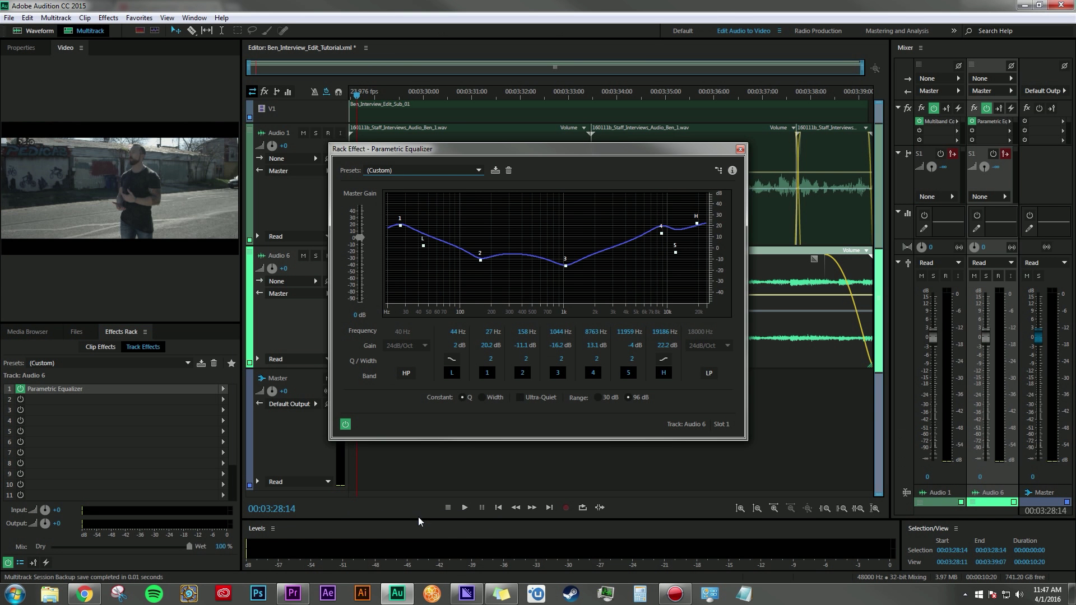
# - Start from the (Default) preset and cut band 3 by -13.1 dB at 1425 Hz
pyautogui.click(479, 170)
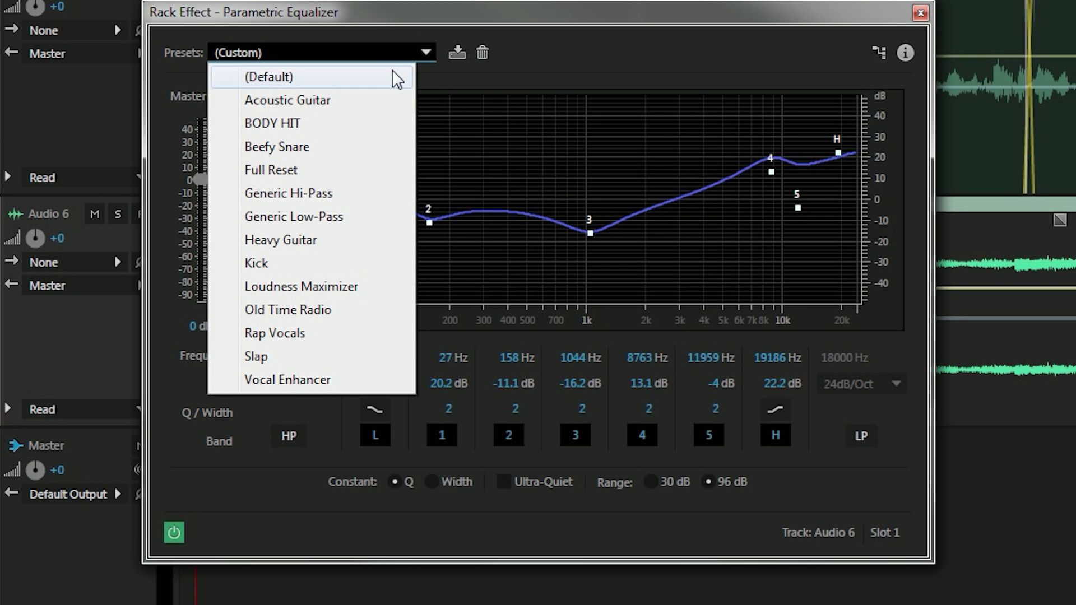
pyautogui.click(459, 180)
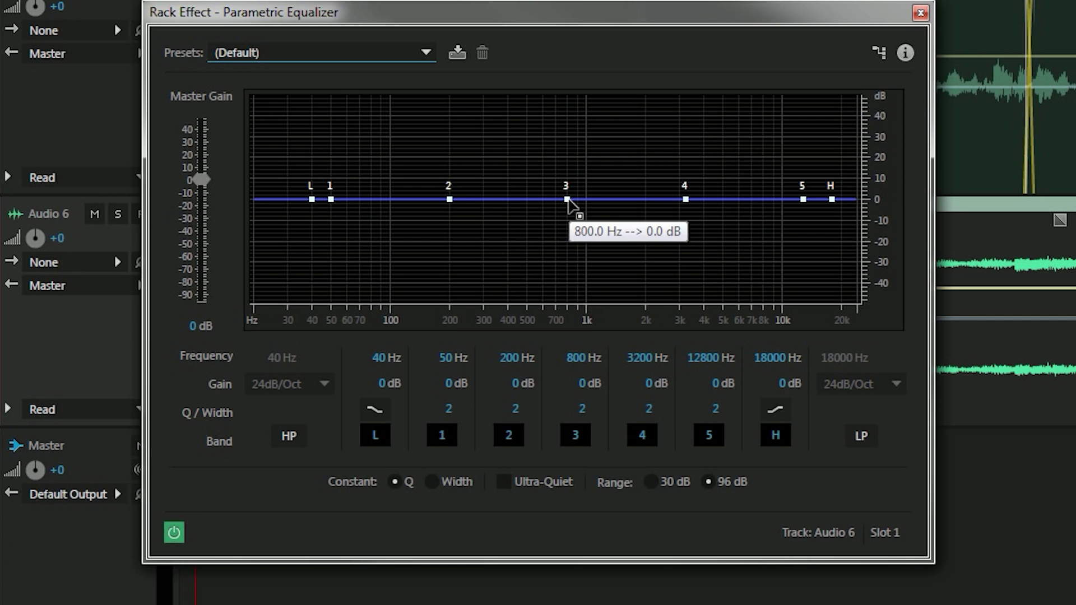
pyautogui.moveTo(567, 200); pyautogui.dragTo(615, 227)
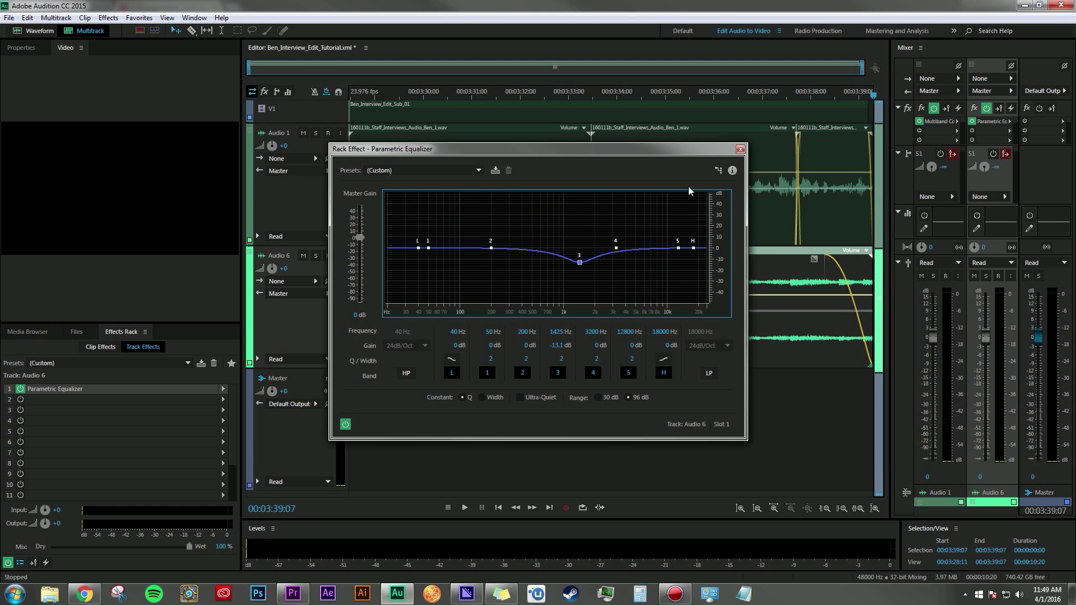
# - Close the equalizer and set the Audio 1 fader to -2.5 dB and Audio 6 to -6.3 dB
pyautogui.click(739, 150)
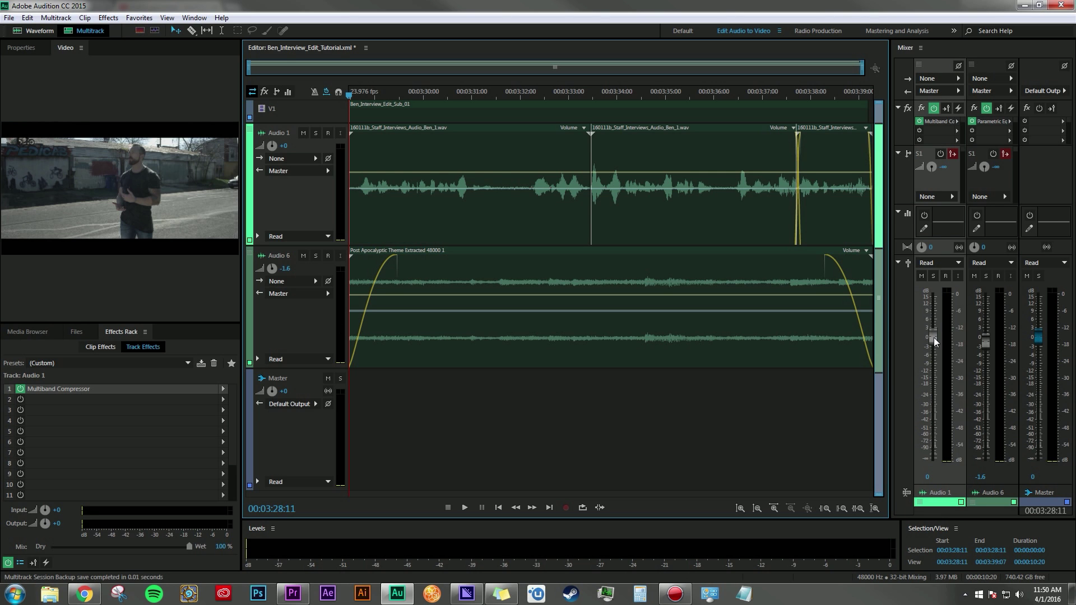
pyautogui.moveTo(932, 337); pyautogui.dragTo(985, 352)
pyautogui.moveTo(933, 348); pyautogui.dragTo(985, 355)
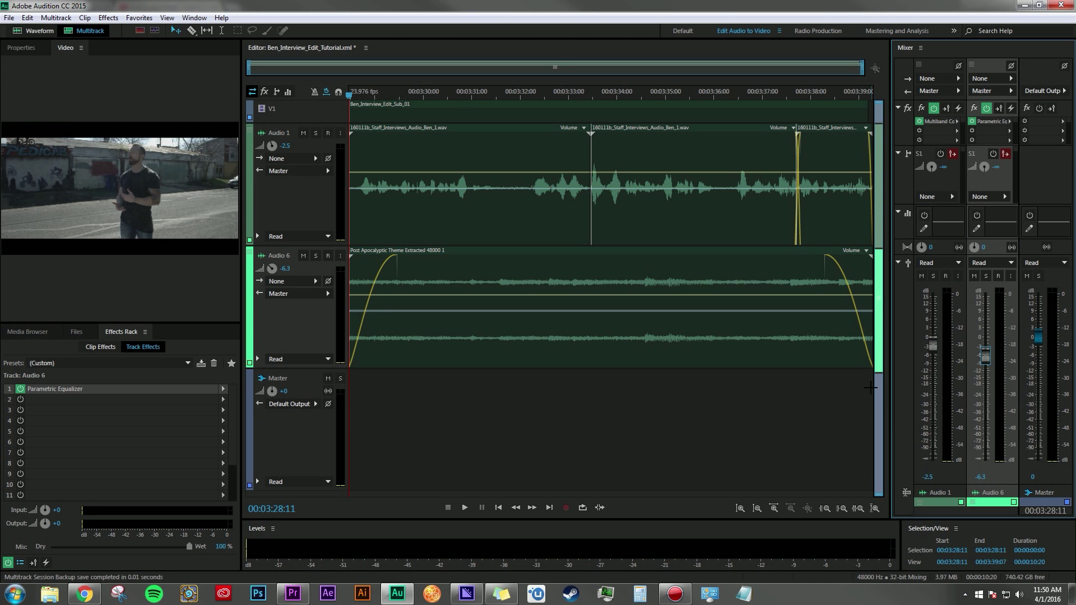
pyautogui.click(784, 401)
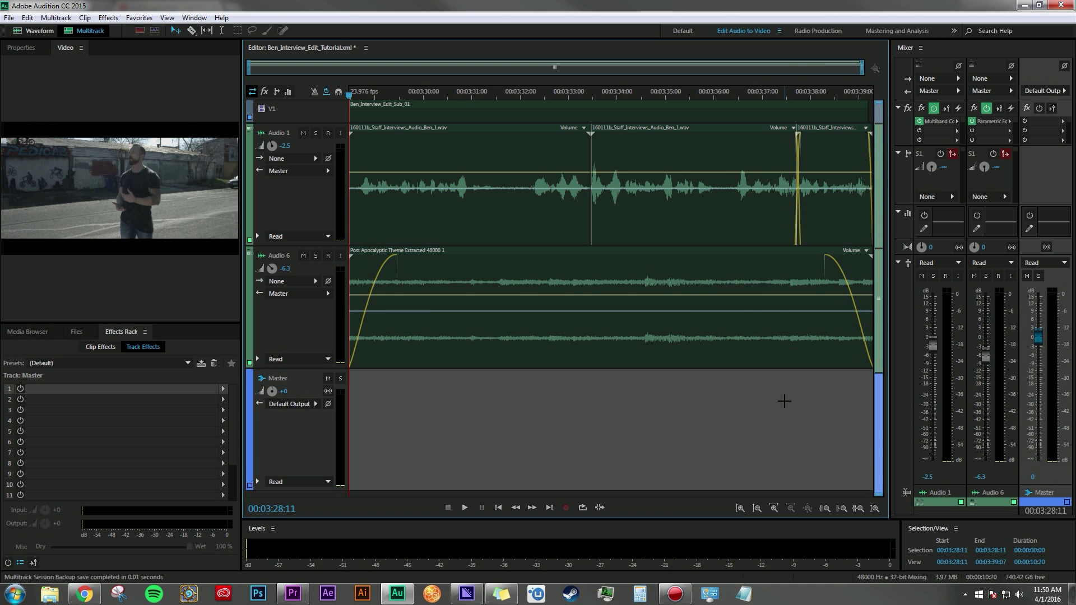